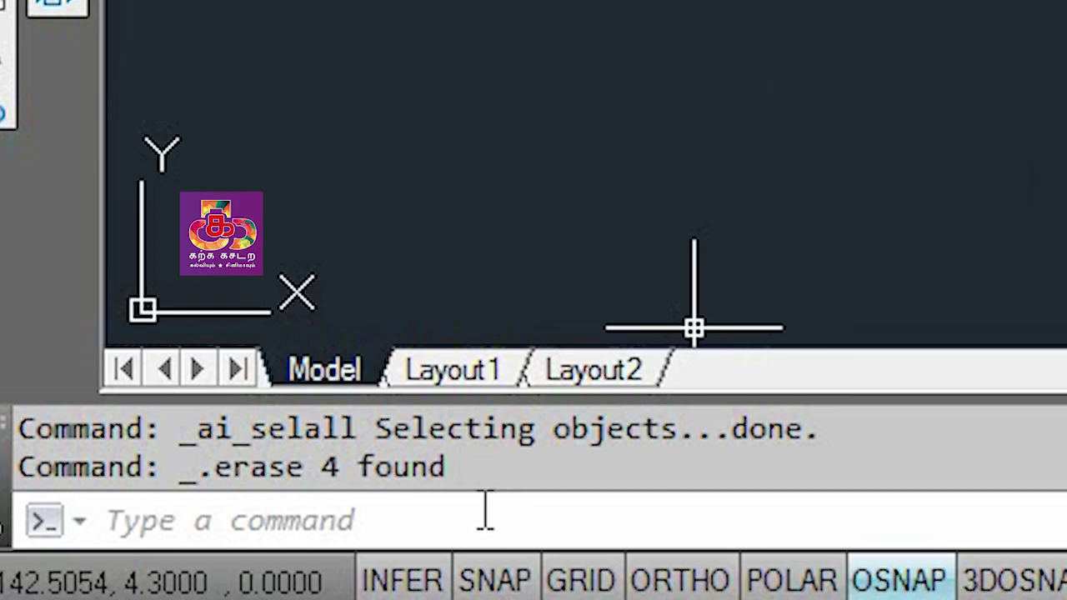
Try the LIMITS command and cancel it, then bring up the Format menu
{"action": "left_click", "coordinate": [485, 510]}
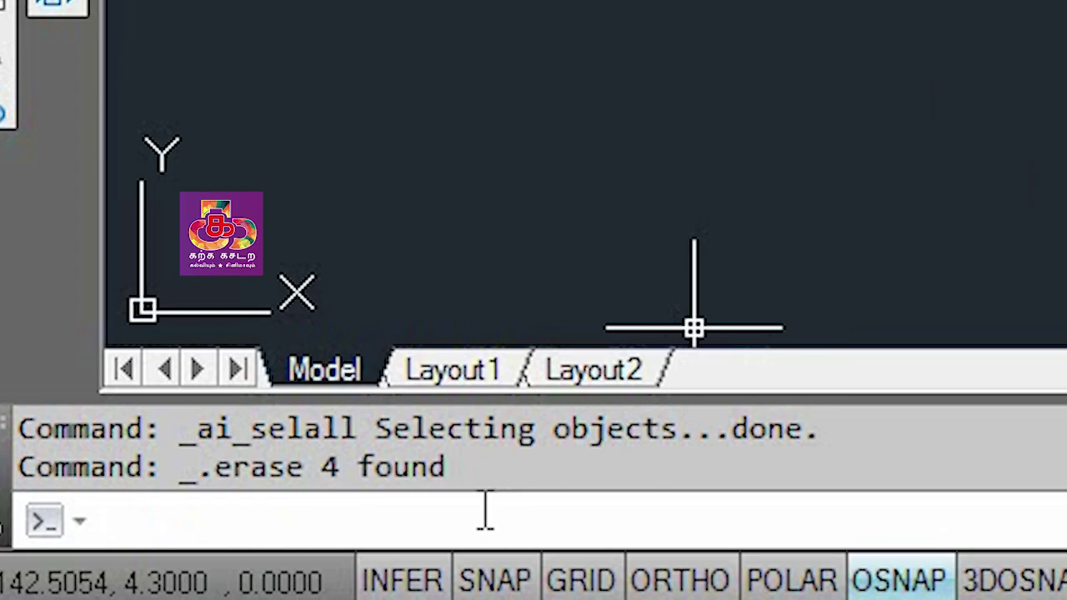
{"action": "type", "text": "limits"}
{"action": "key", "text": "Return"}
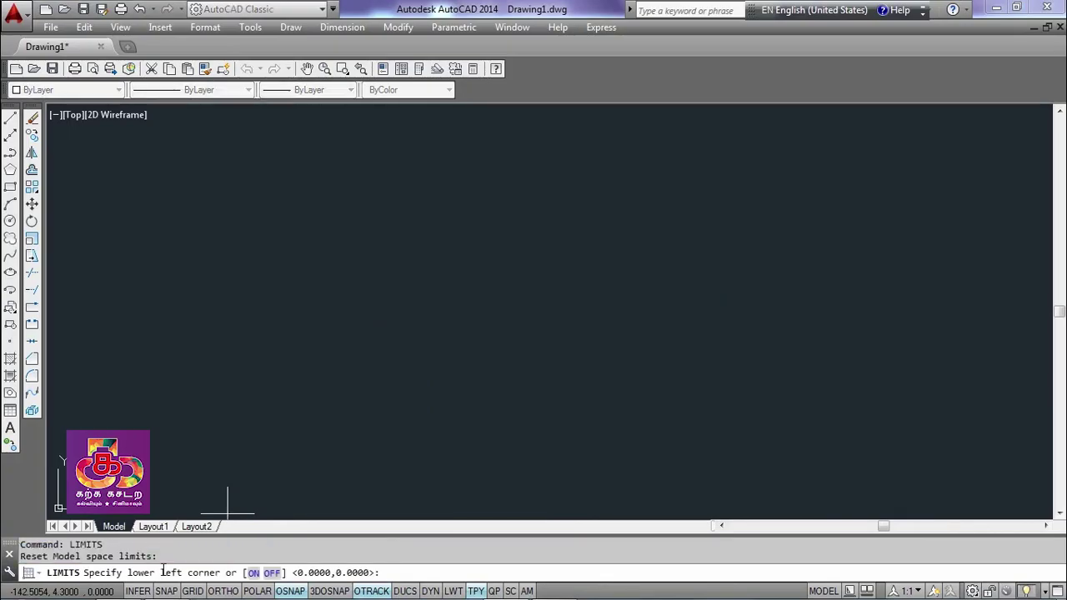
{"action": "key", "text": "Escape"}
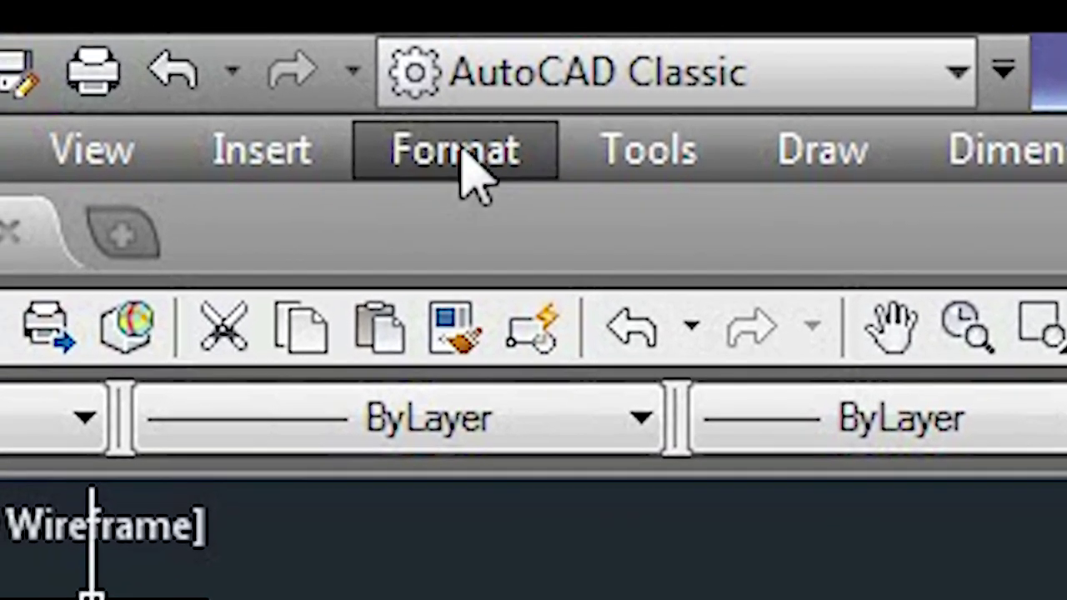
{"action": "left_click", "coordinate": [292, 109]}
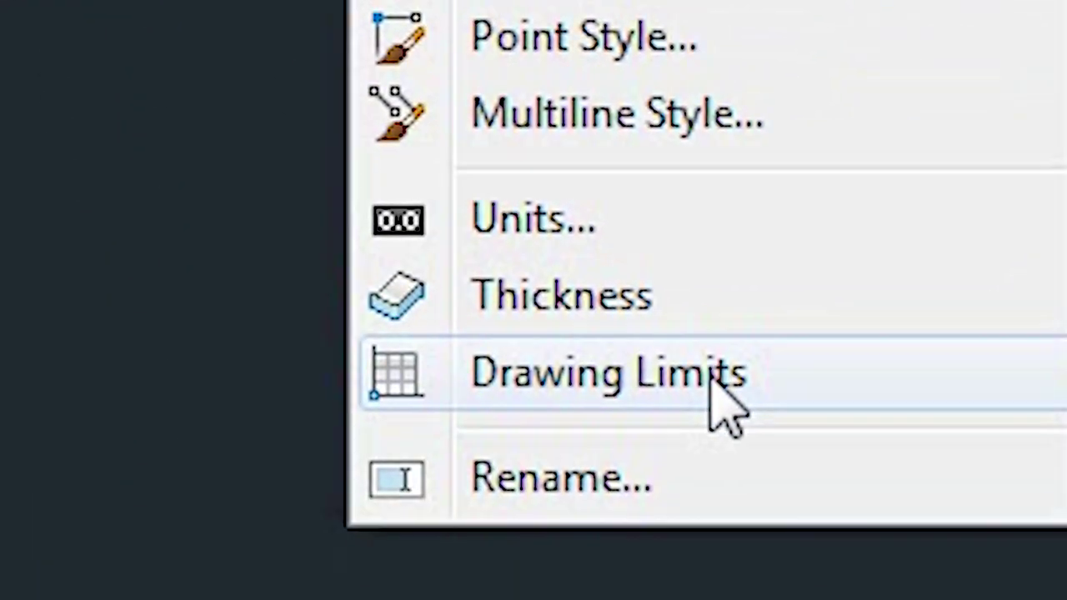
Choose Format > Drawing Limits to reach the lower-left corner prompt
{"action": "left_click", "coordinate": [850, 375]}
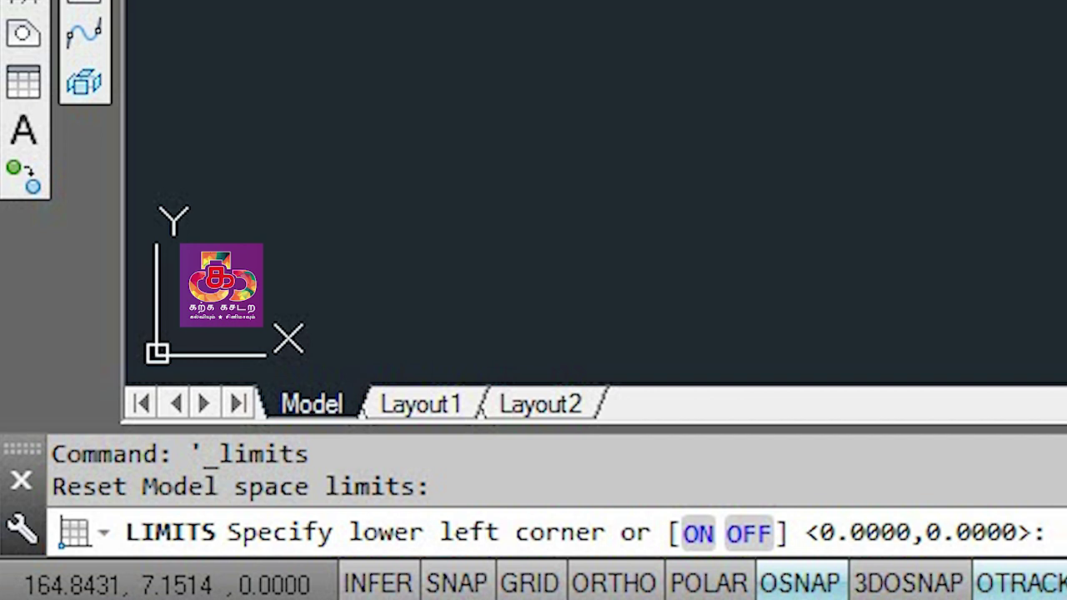
Set the limits' lower-left corner to 0,0 and upper-right corner to 500,500
{"action": "type", "text": "0,0"}
{"action": "key", "text": "Return"}
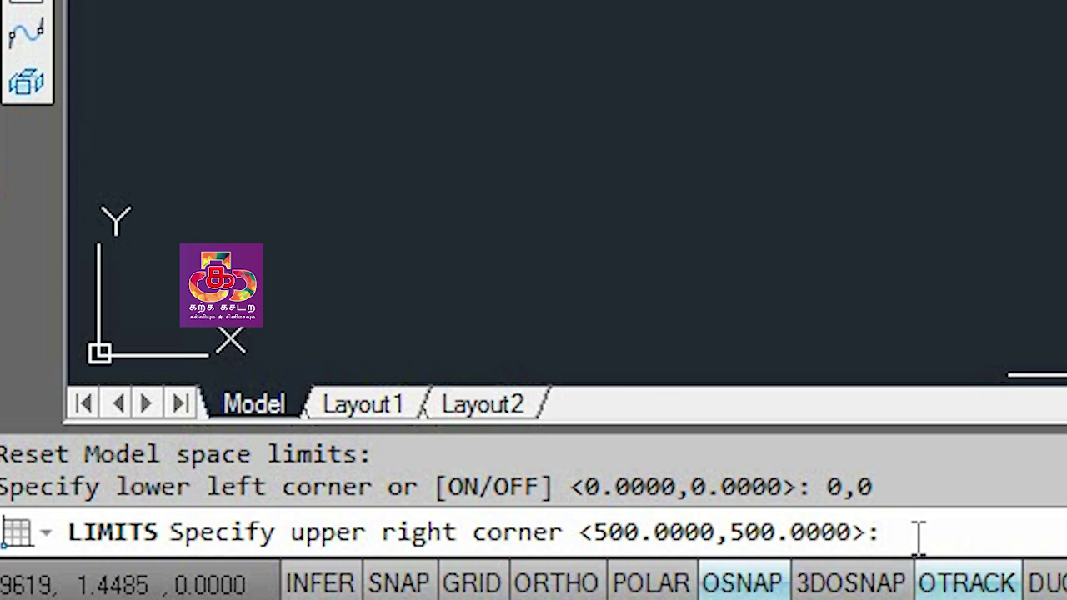
{"action": "type", "text": "500"}
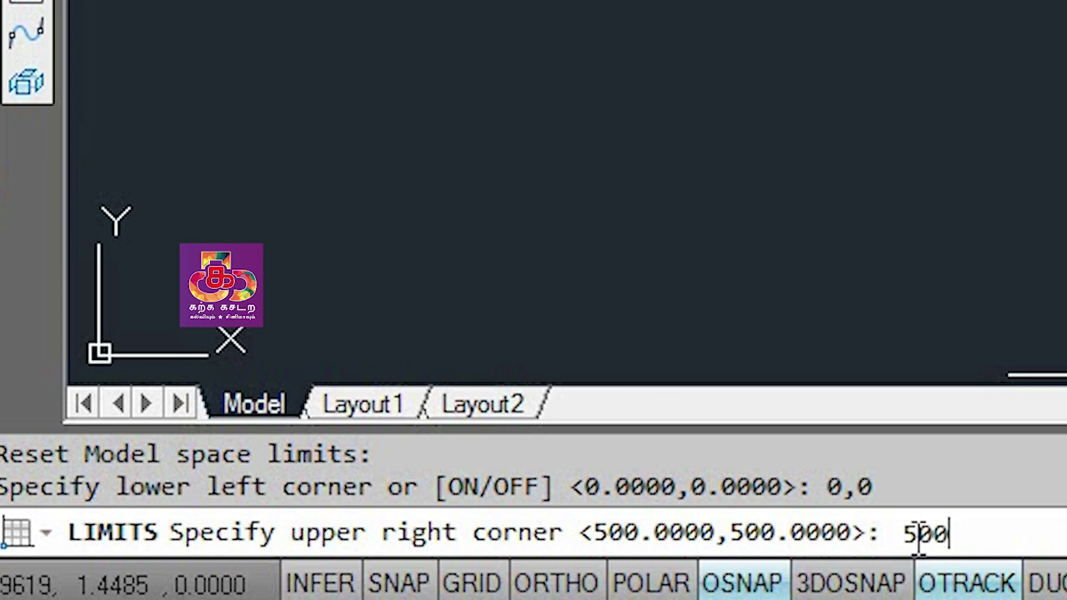
{"action": "type", "text": ",500"}
{"action": "key", "text": "Return"}
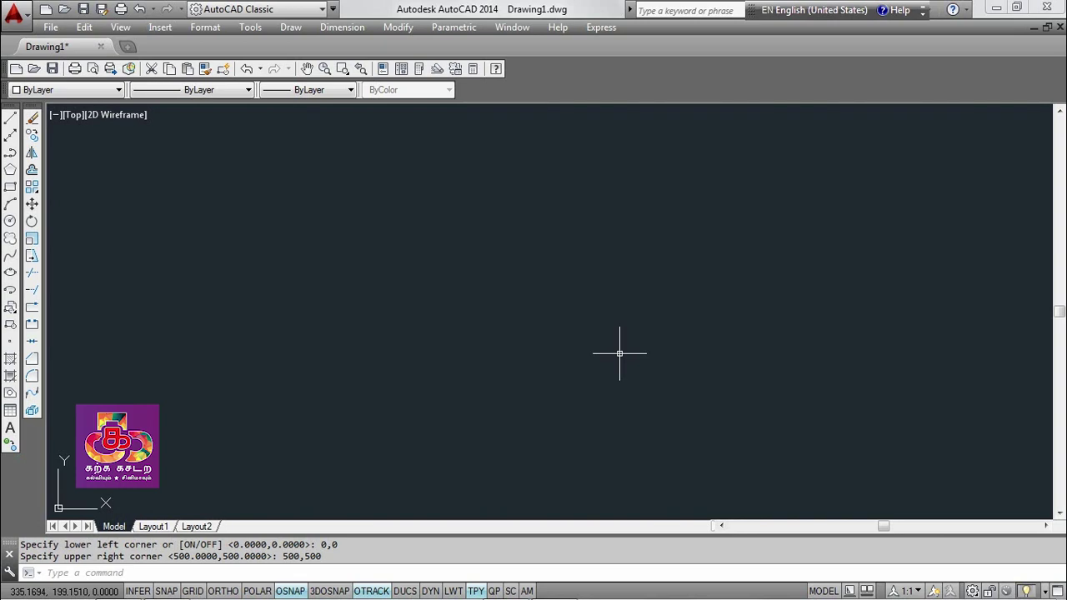
{"action": "left_click_drag", "start_coordinate": [321, 556], "coordinate": [286, 557]}
{"action": "left_click", "coordinate": [324, 556]}
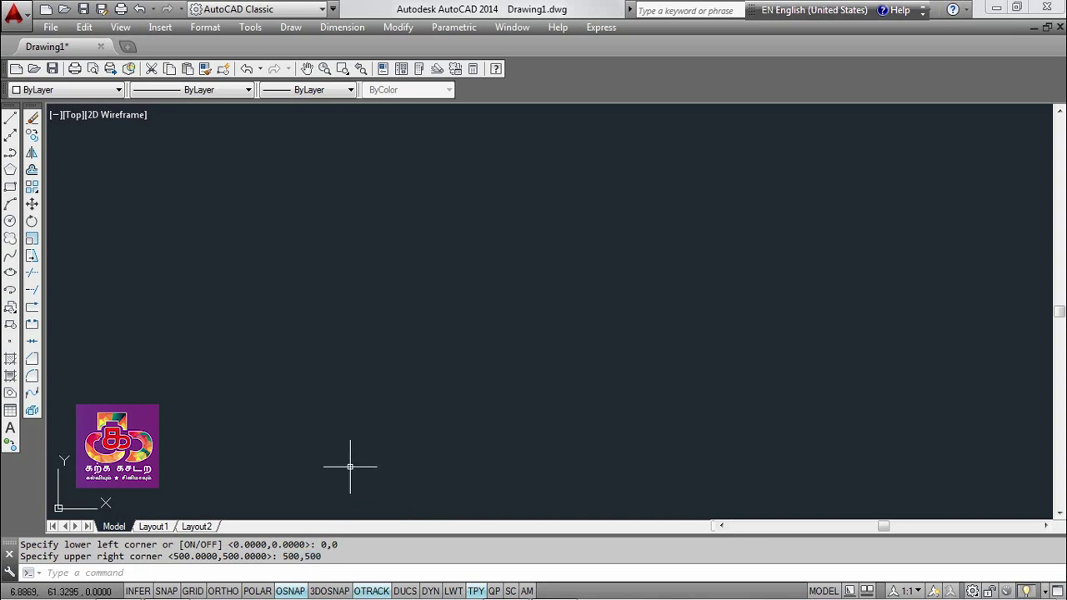